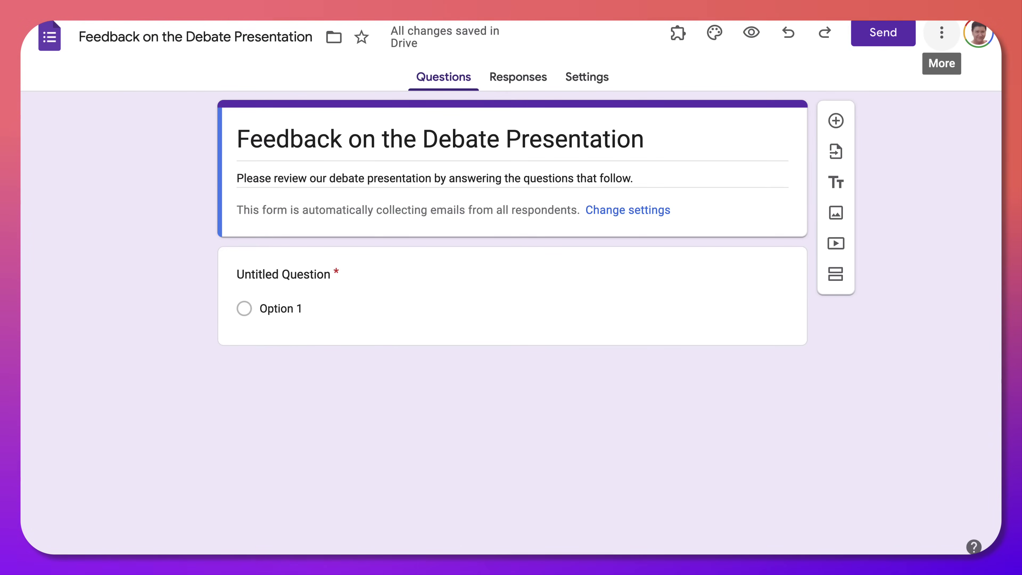
From the form's More (⋮) menu, choose Make a copy
click(942, 32)
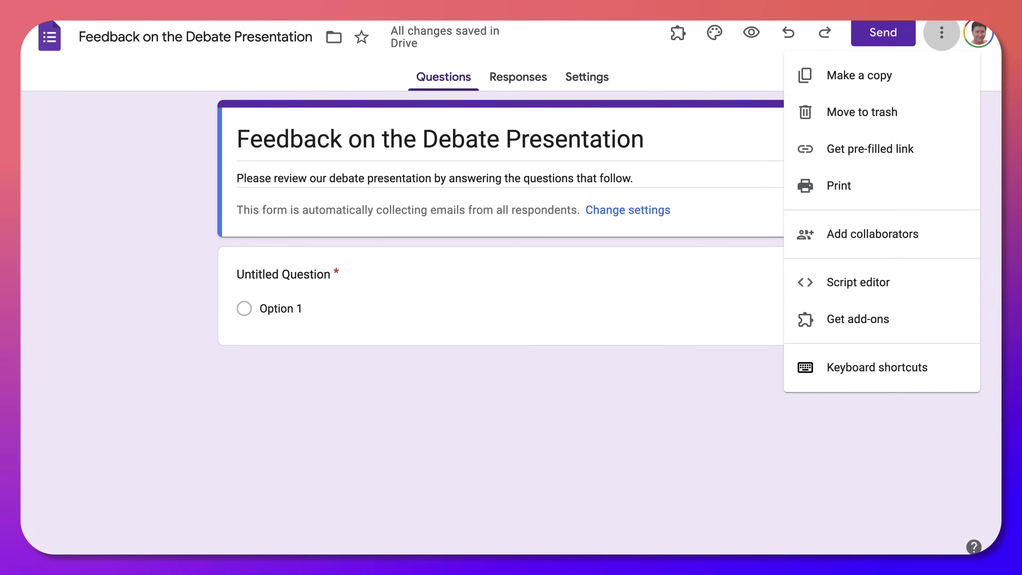
key(Escape)
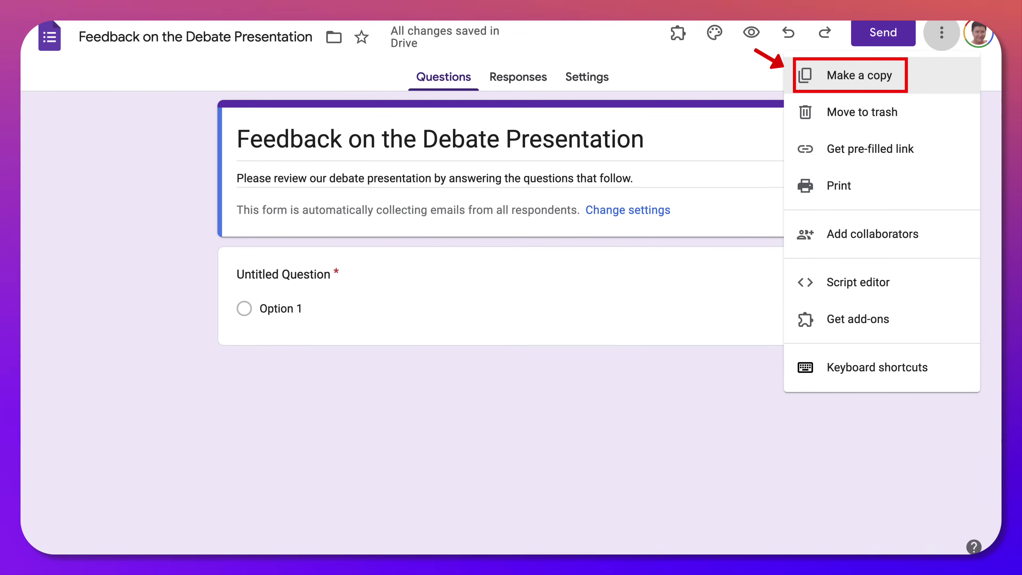
click(859, 75)
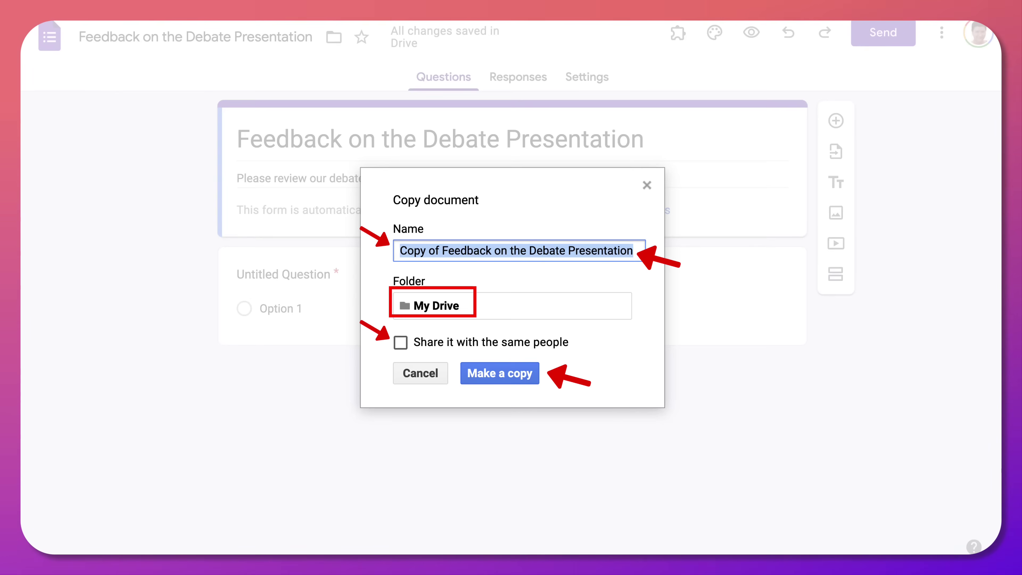
Name the copy 'Feedback on the Debate Presentation', share it with the same people, and create it
click(442, 251)
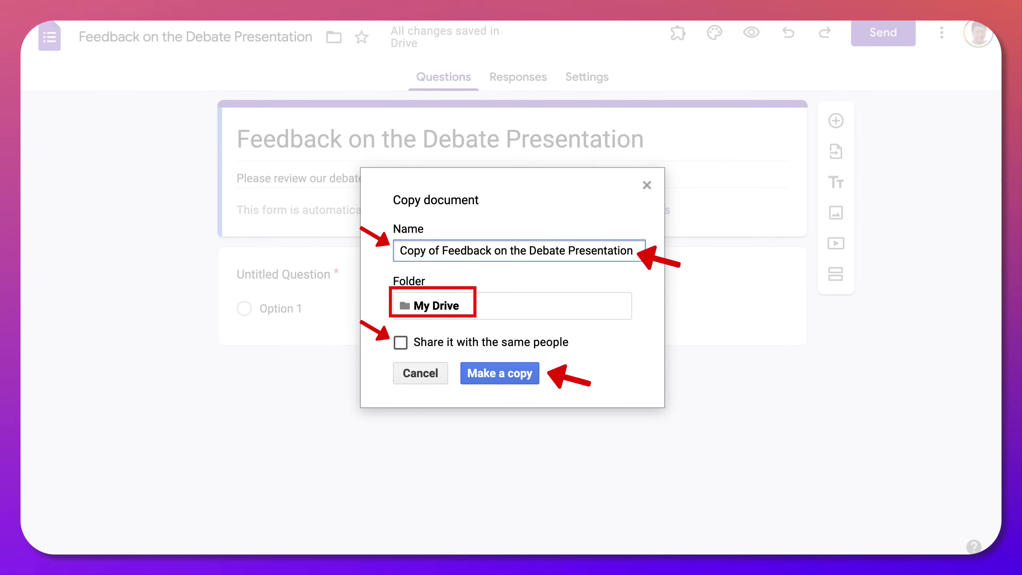
key(shift+Left)
key(shift+Left)
key(shift+Left)
key(shift+Left)
key(shift+Left)
key(shift+Left)
key(shift+Left)
key(shift+Left)
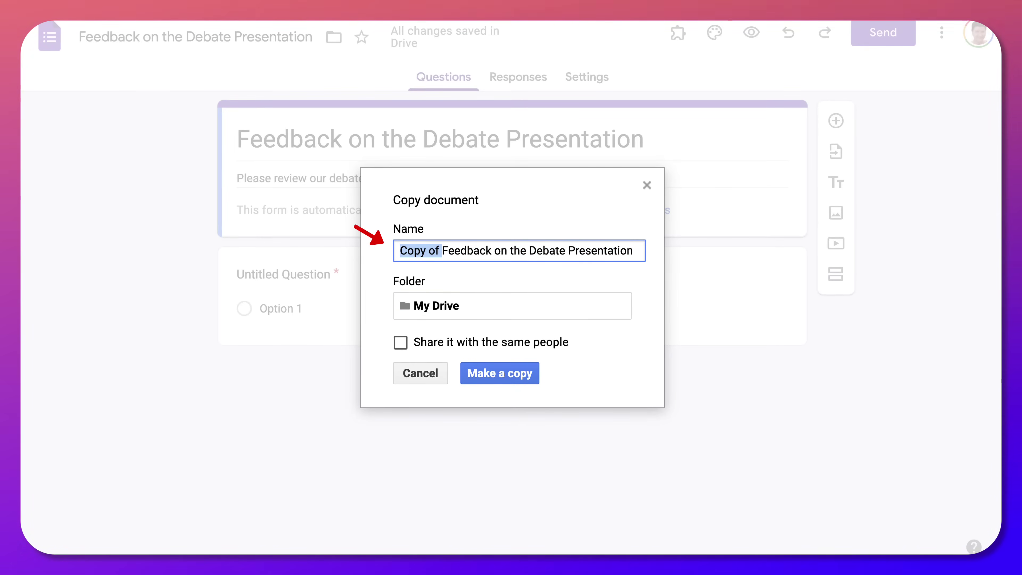
key(BackSpace)
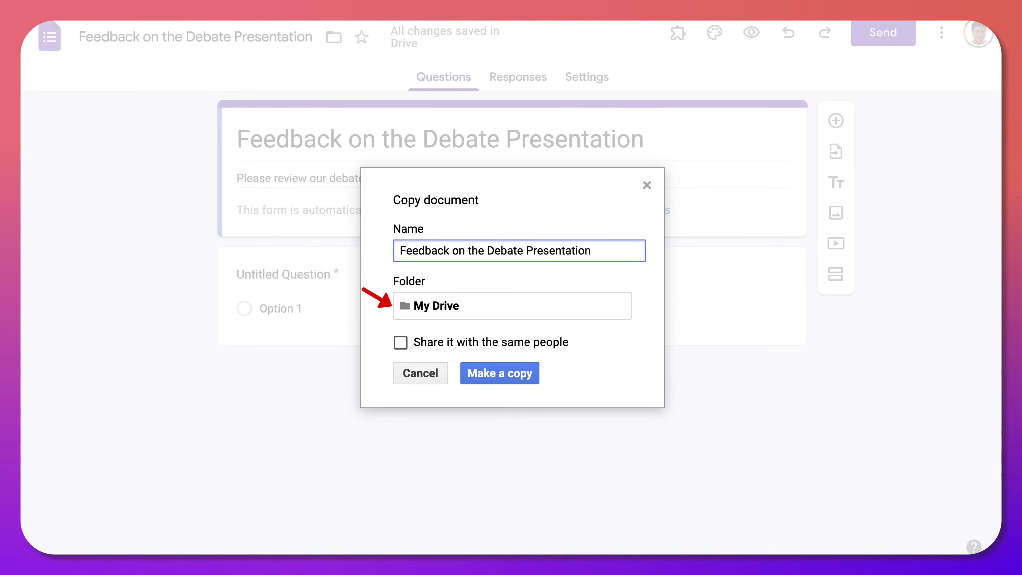
click(401, 343)
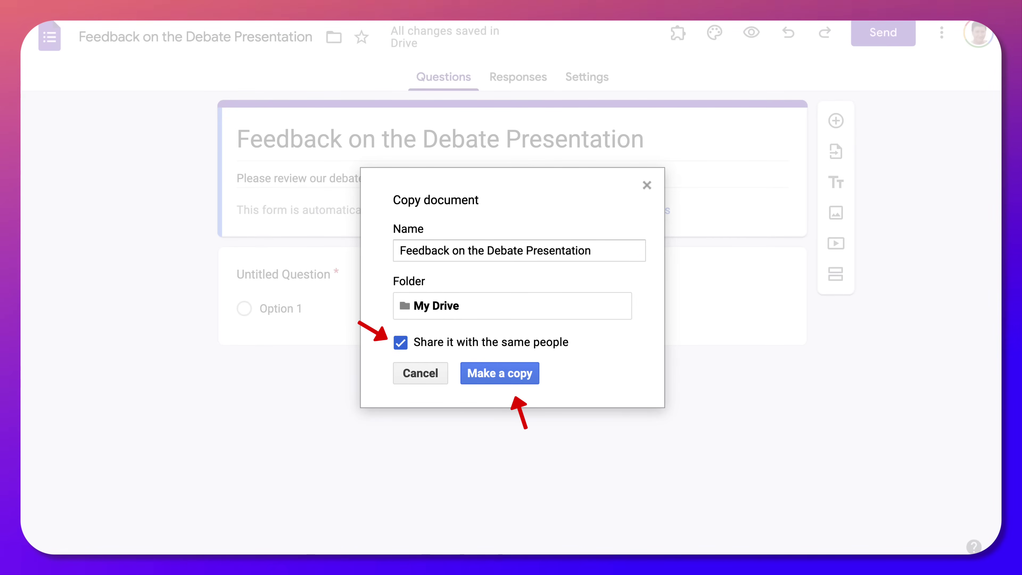
key(Return)
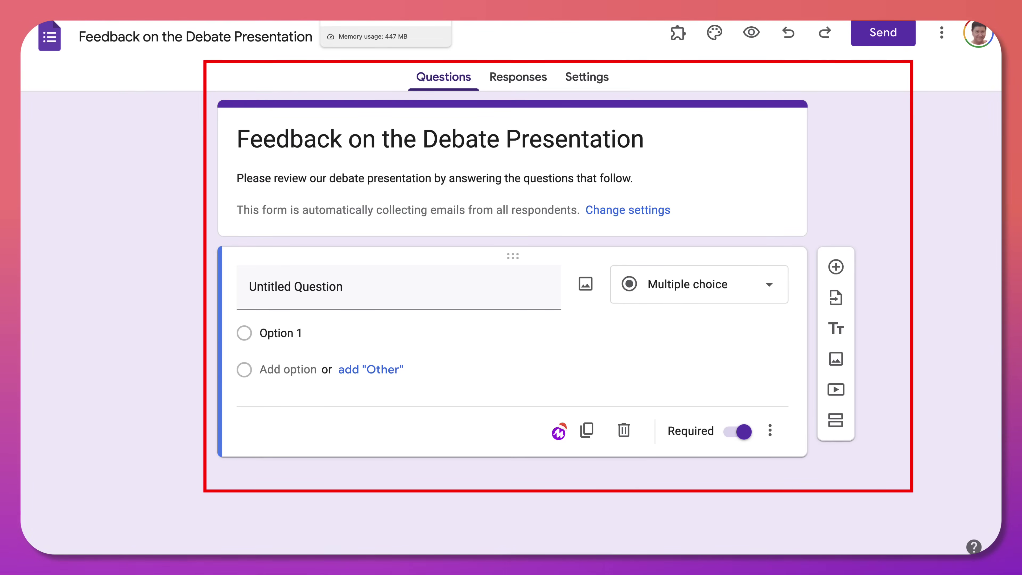
click(512, 169)
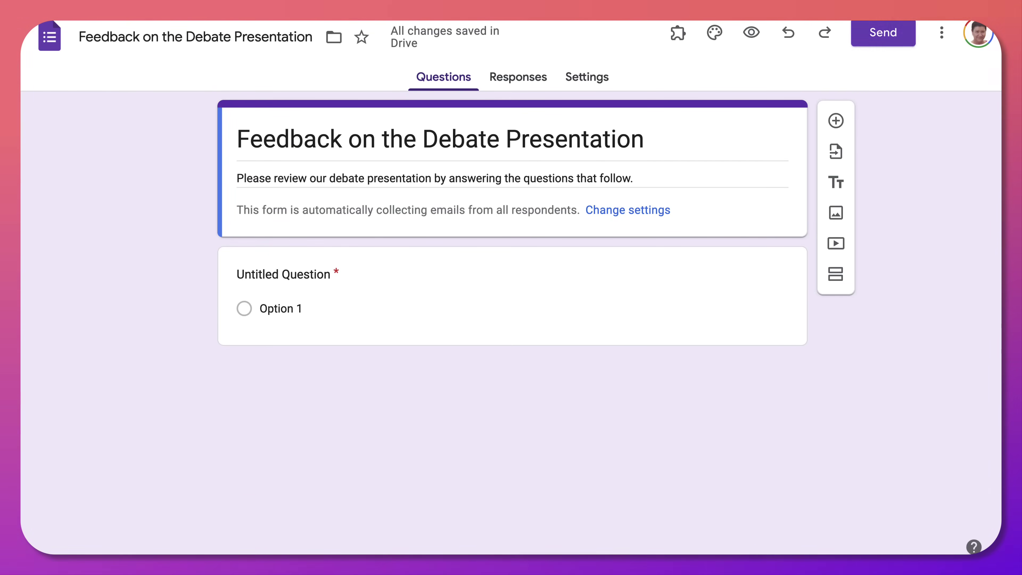
click(942, 43)
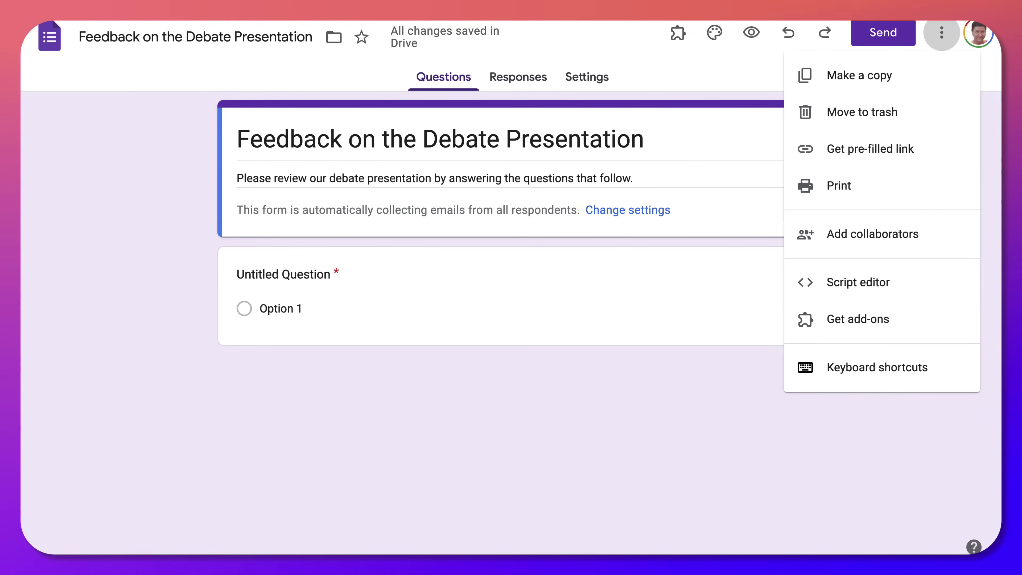
key(Escape)
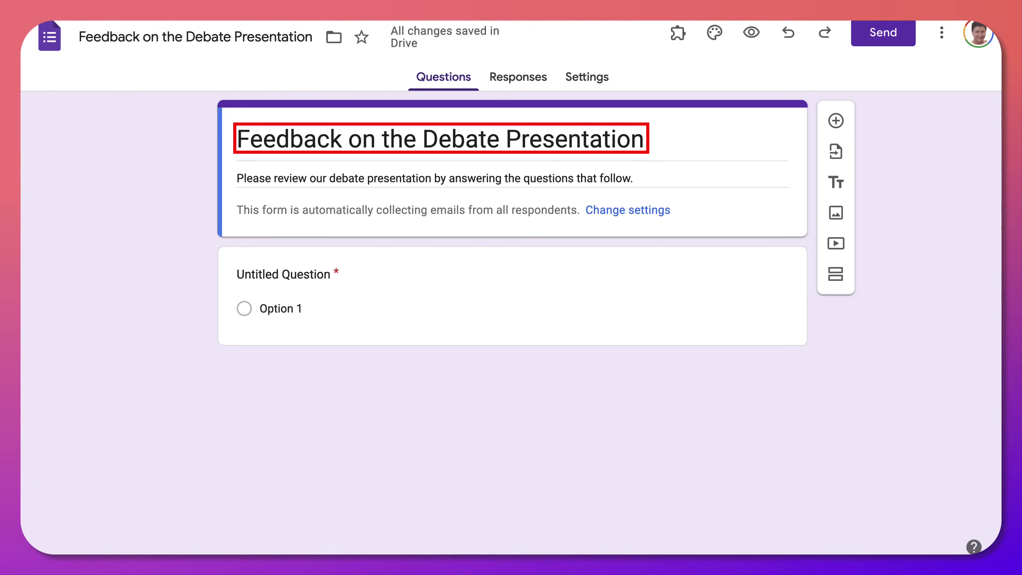
Add a new required multiple-choice question below the first one
triple_click(435, 178)
click(634, 178)
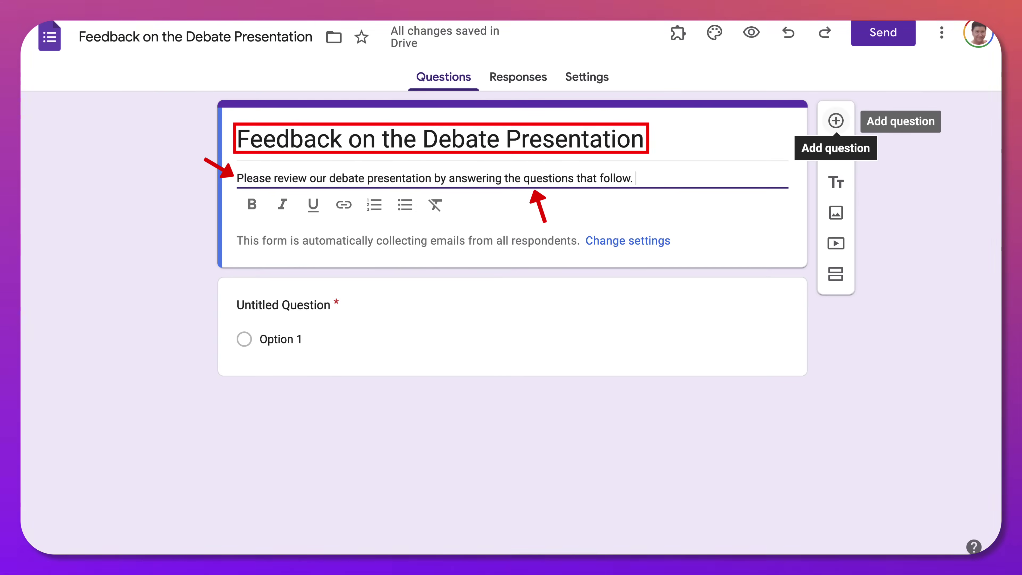
click(836, 121)
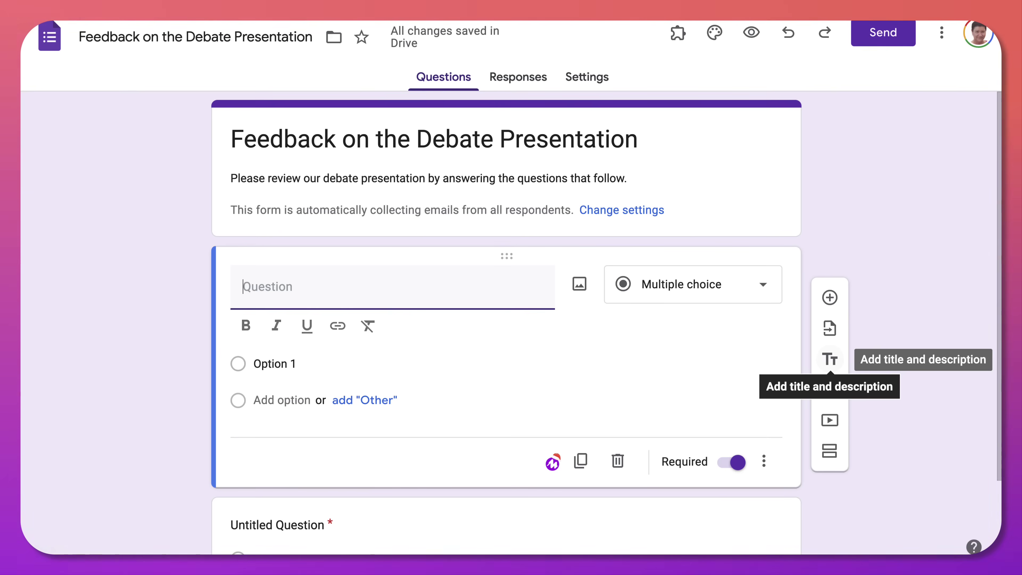
Move from the form title into the description and add blank lines after it
click(563, 139)
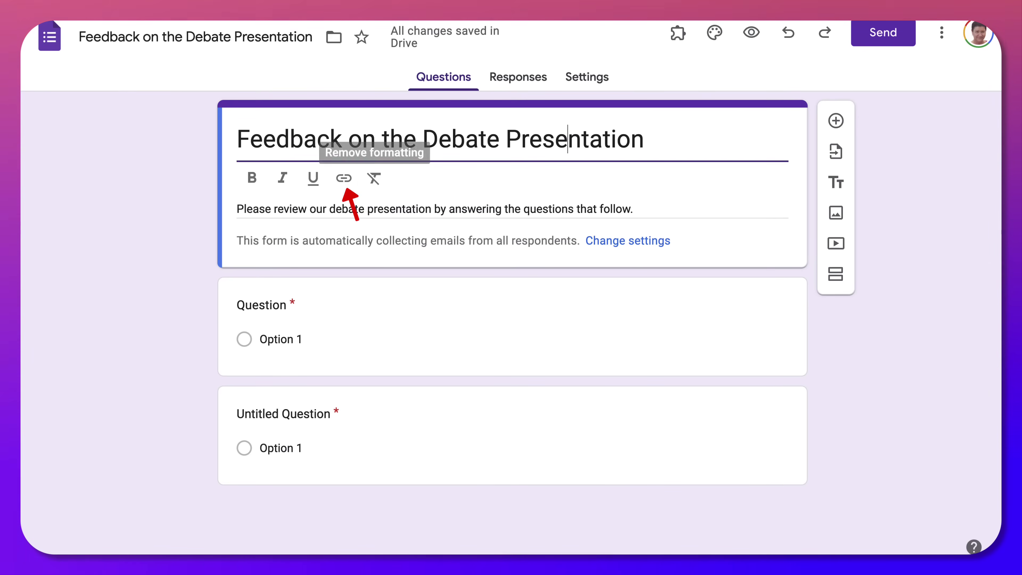
key(Tab)
key(Right)
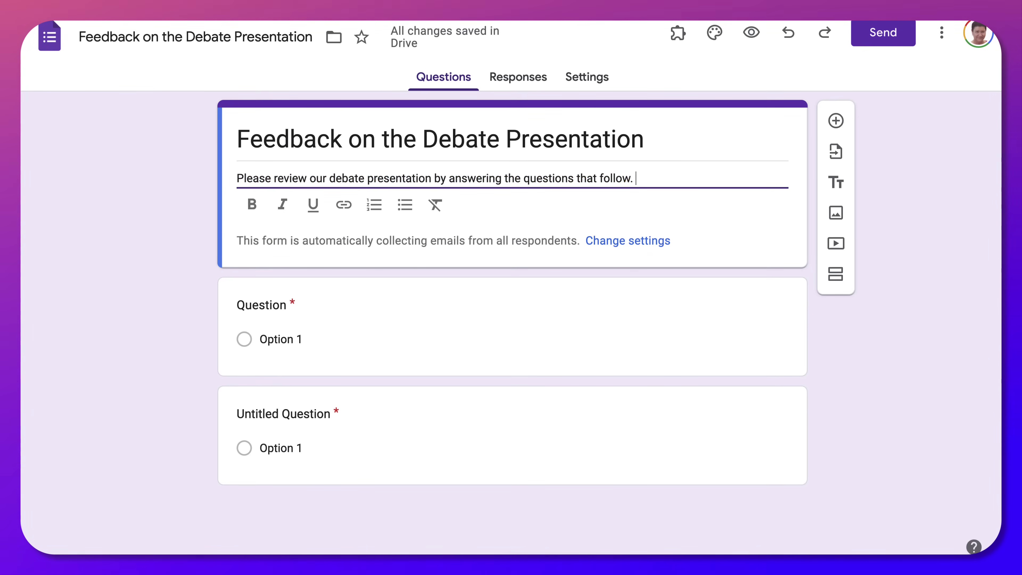
key(Return)
key(Return)
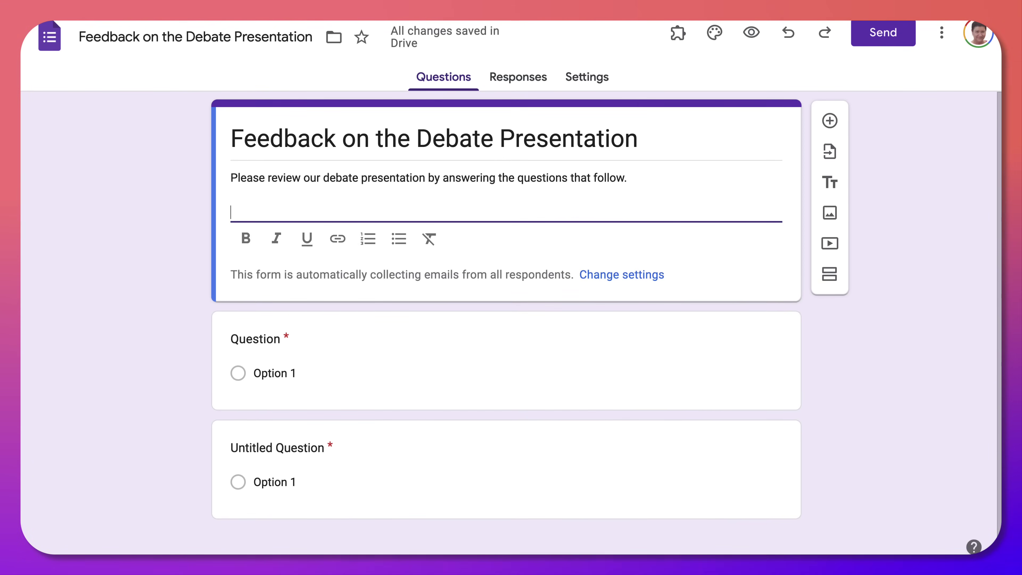
Expand the first question card to show its required multiple-choice settings
scroll(507, 305, down, 1)
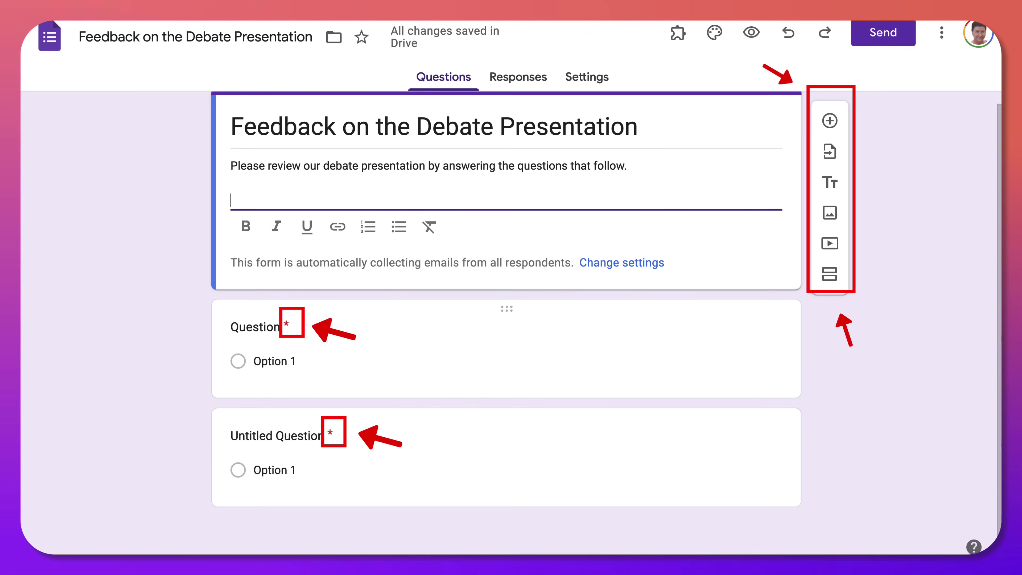
click(275, 361)
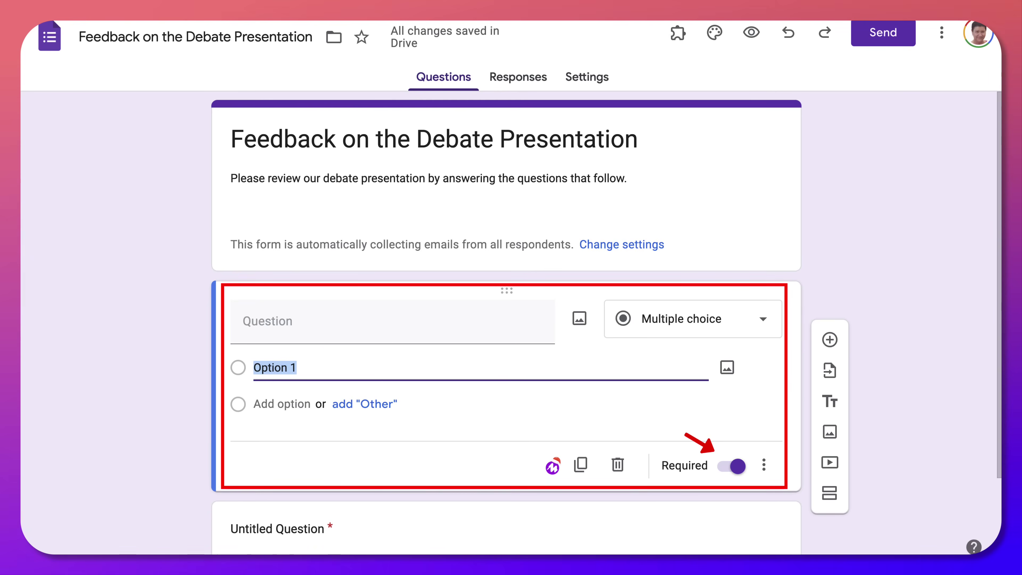
Select the whole form description text in the header card
triple_click(428, 178)
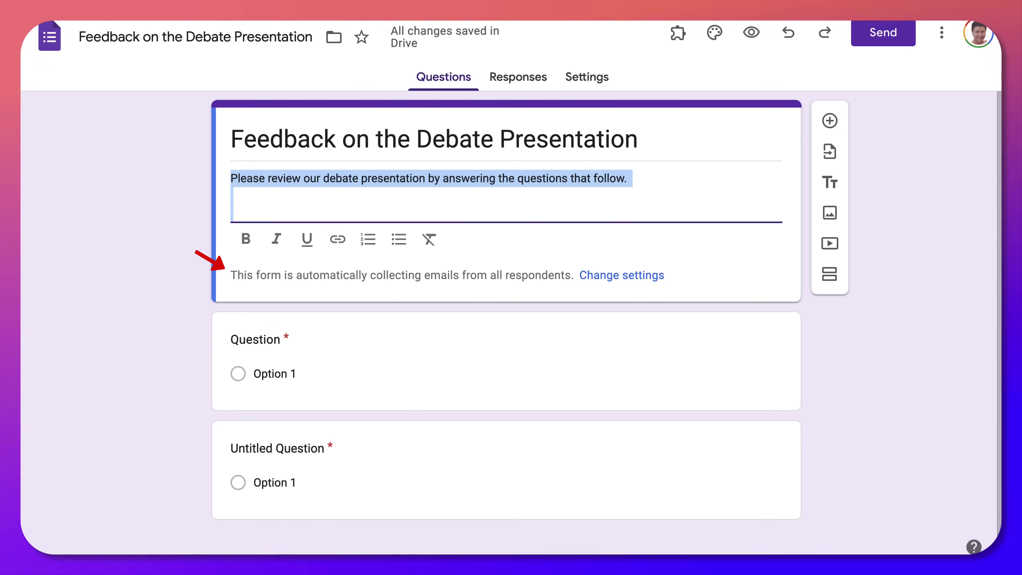
scroll(506, 331, down, 1)
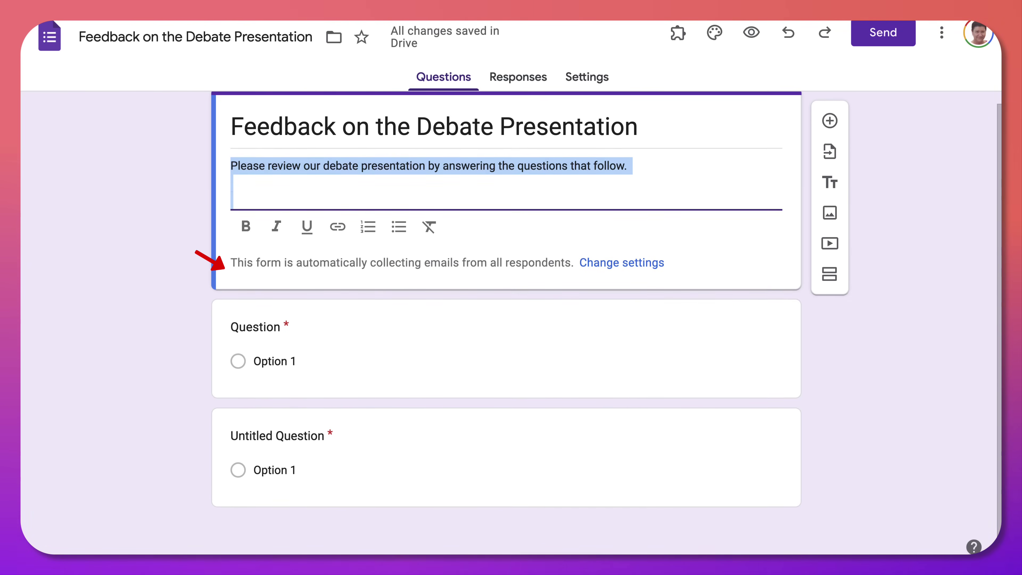